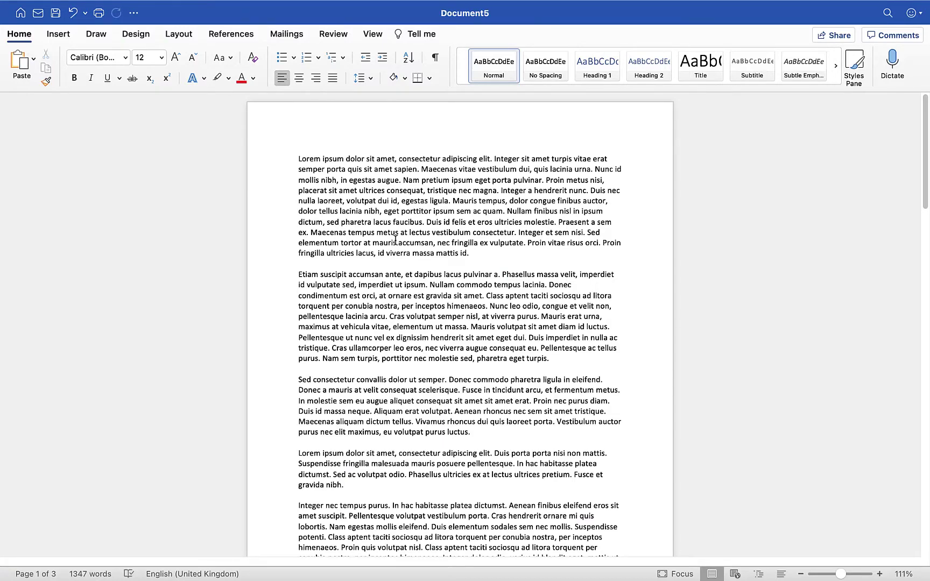
Step: Look over the document, then bring up the Insert Watermark dialog from the Design tab
scroll(396, 239, down, 3)
scroll(395, 240, down, 5)
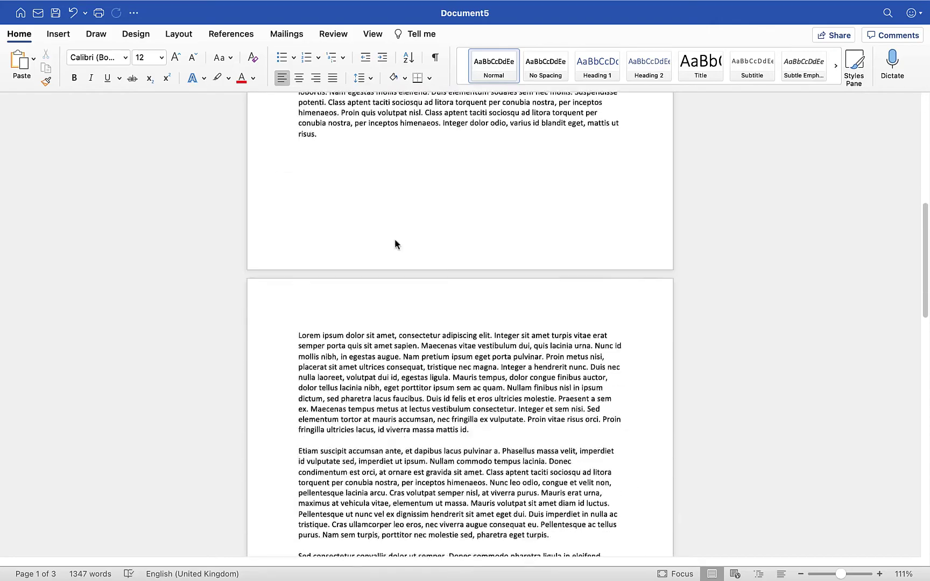
scroll(395, 239, down, 6)
scroll(395, 242, up, 5)
scroll(395, 243, down, 3)
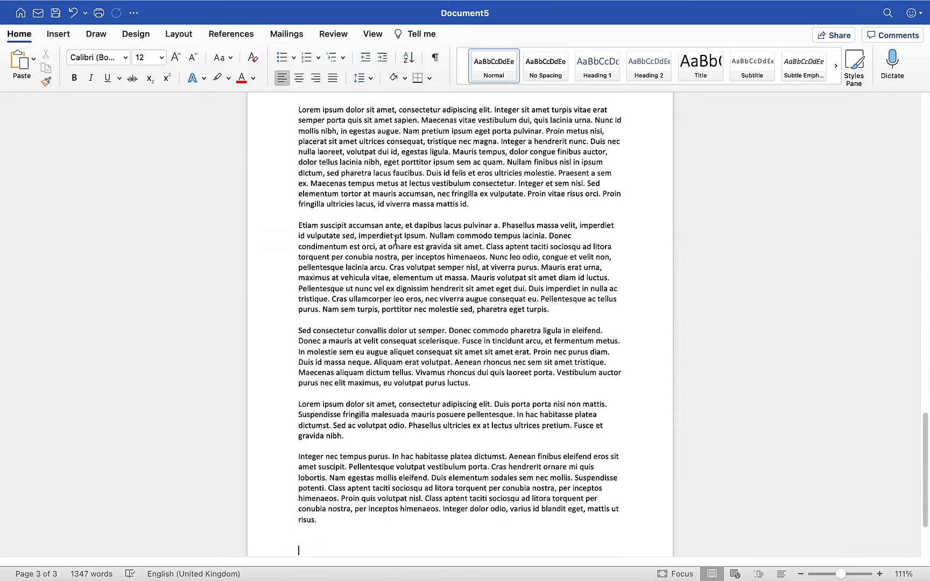
scroll(395, 242, up, 6)
scroll(396, 240, up, 1)
scroll(395, 240, down, 5)
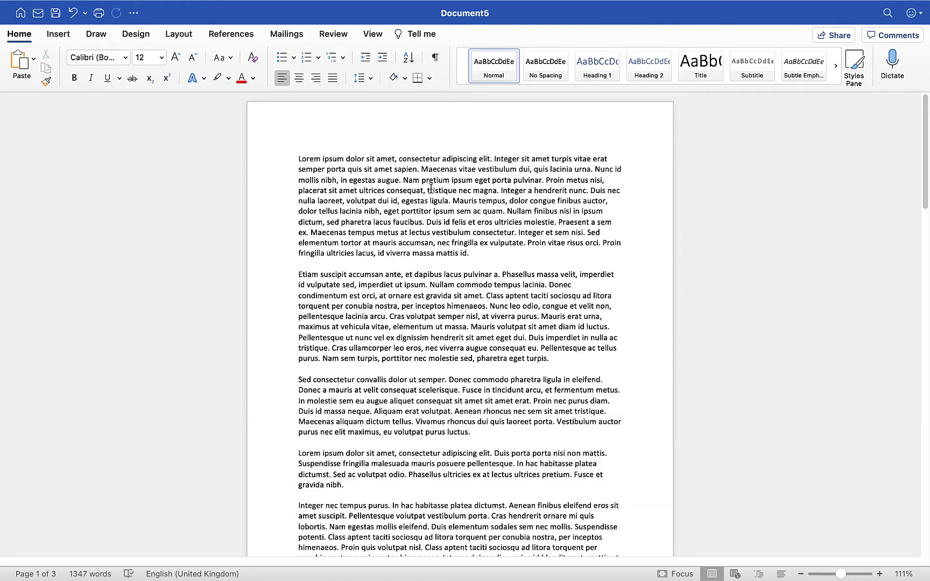
click(135, 37)
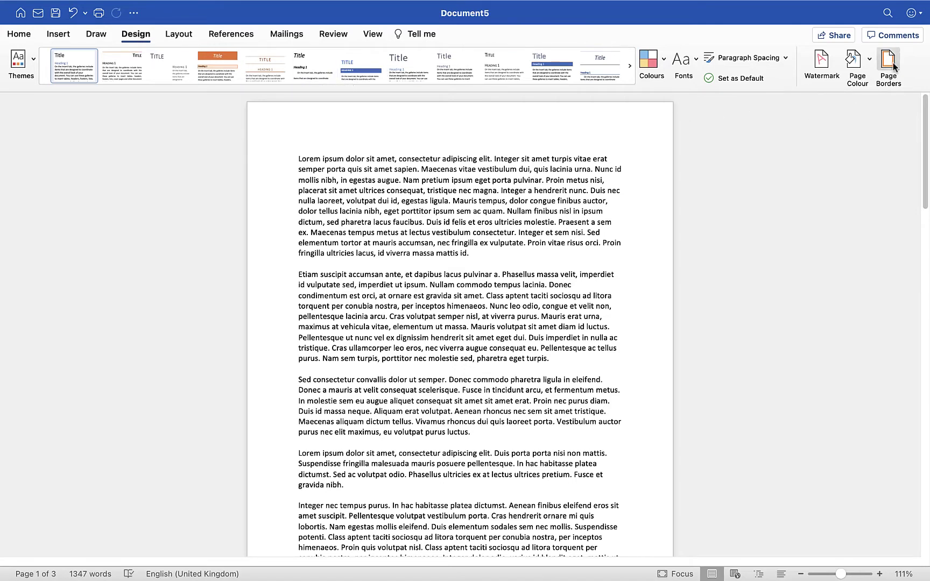
click(822, 71)
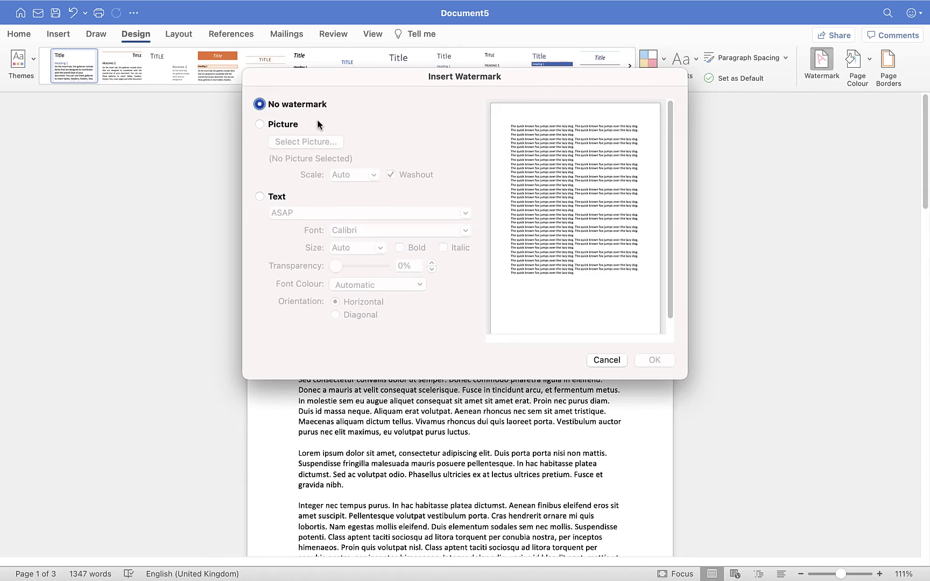
Step: Use the golf blog logo JPG from Downloads as the picture watermark
click(258, 123)
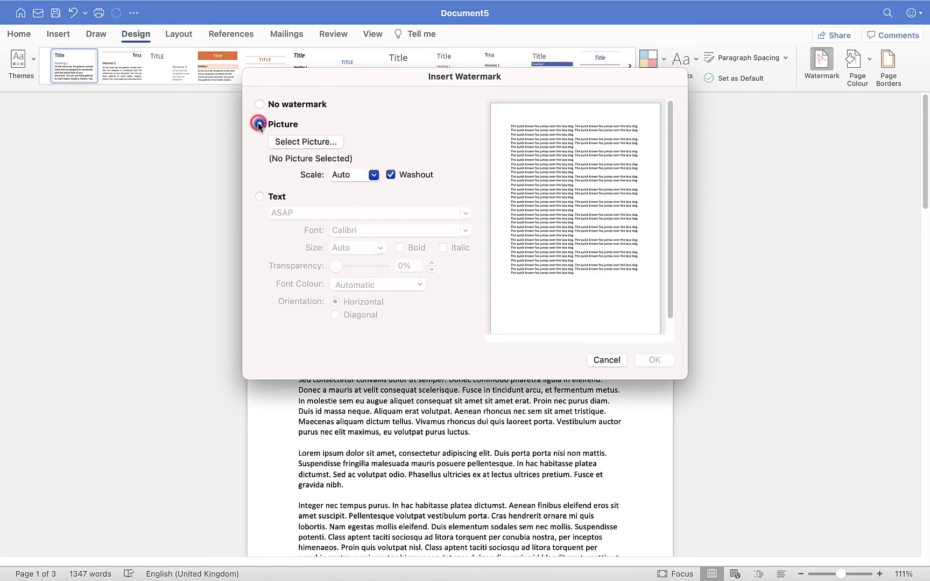
click(309, 144)
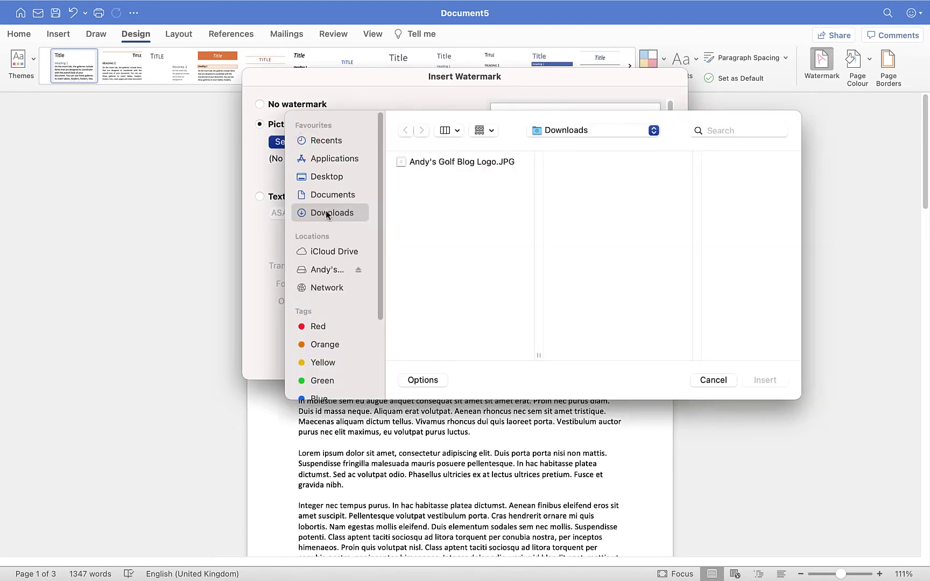
click(452, 161)
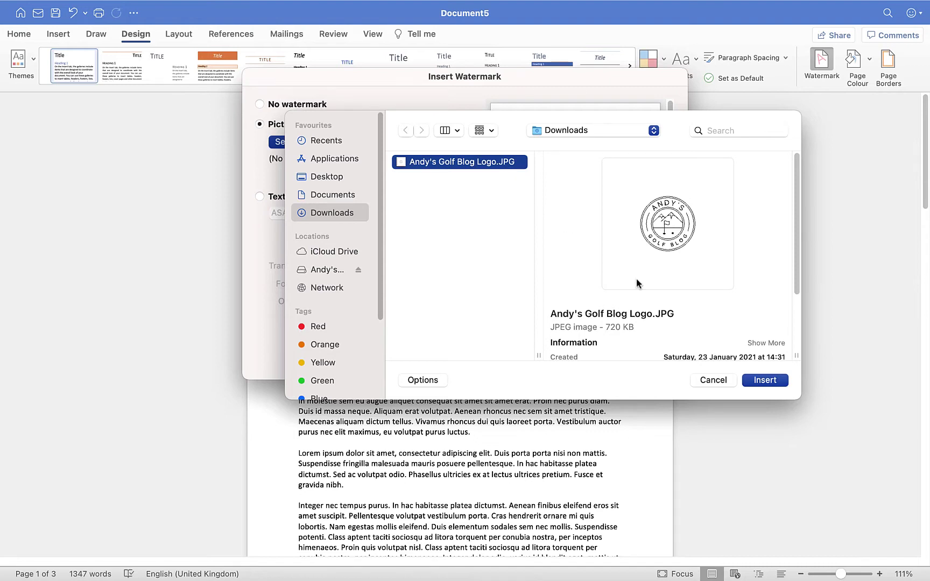
click(765, 381)
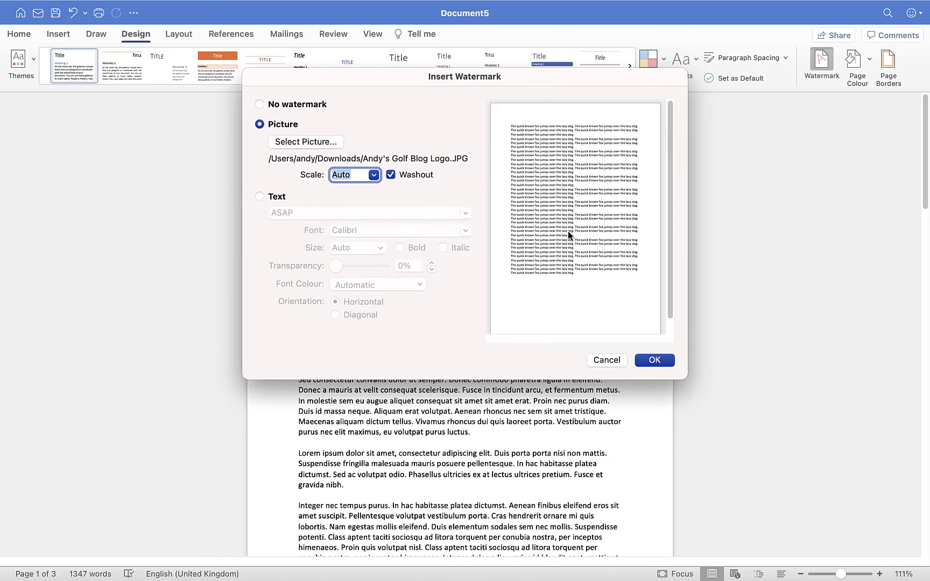
Step: Set the logo watermark scale to 50%, leaving Washout switched on
click(373, 175)
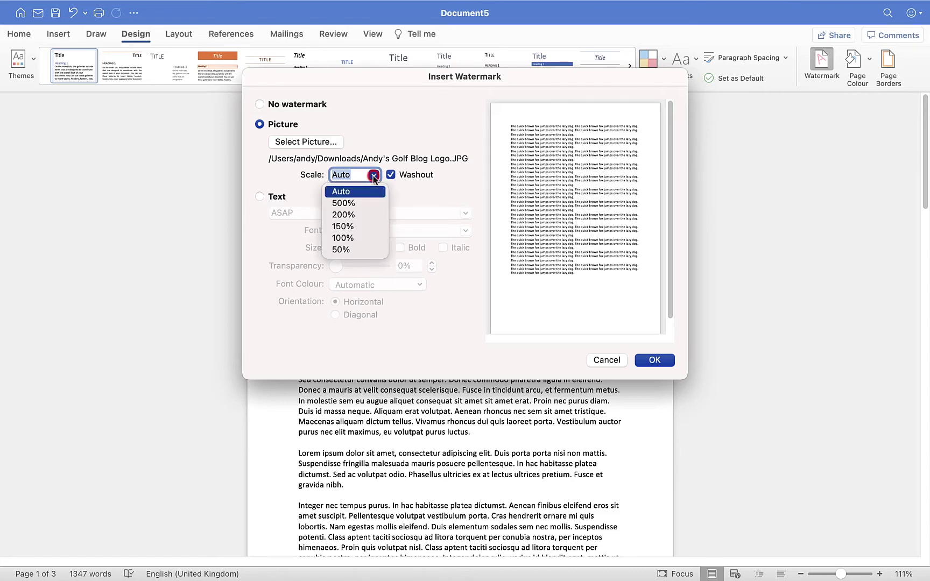
click(361, 238)
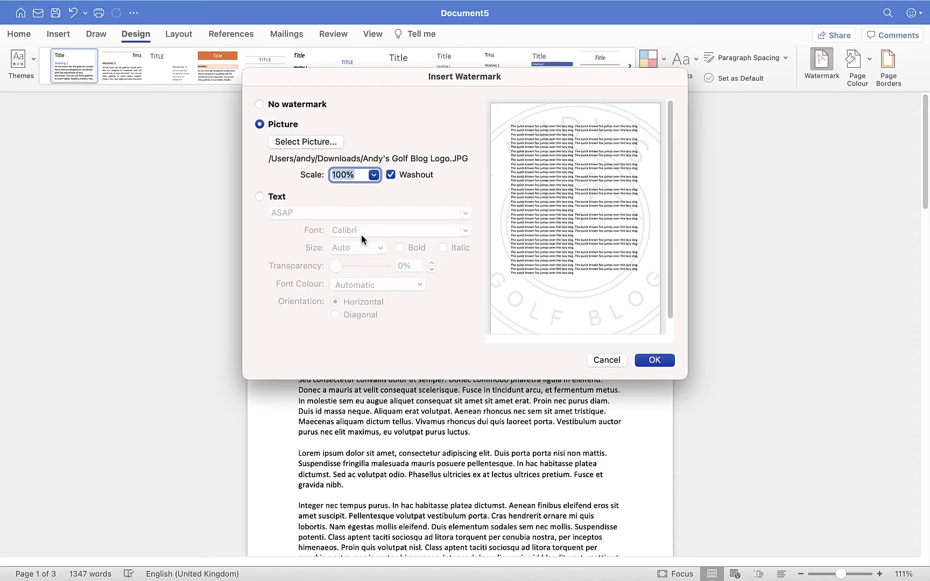
click(371, 176)
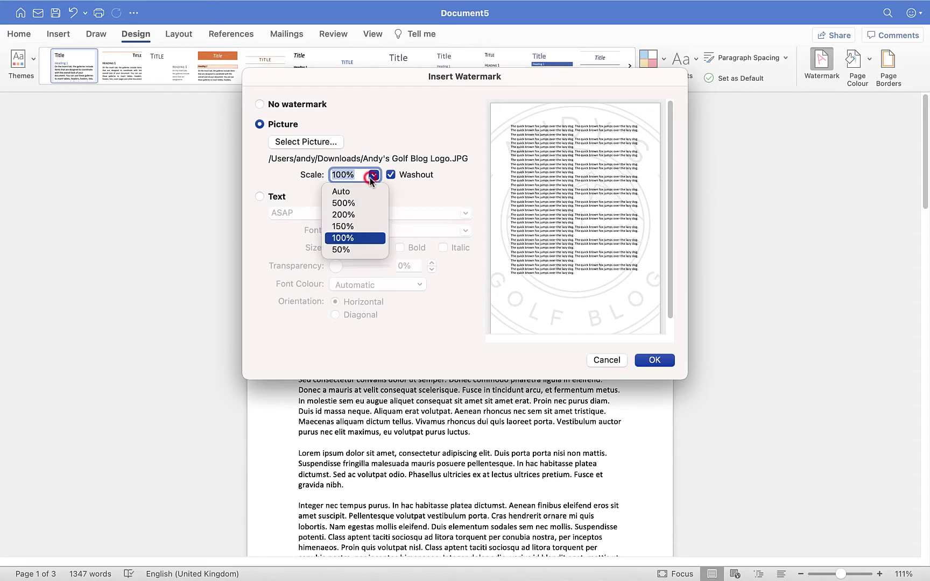
click(353, 249)
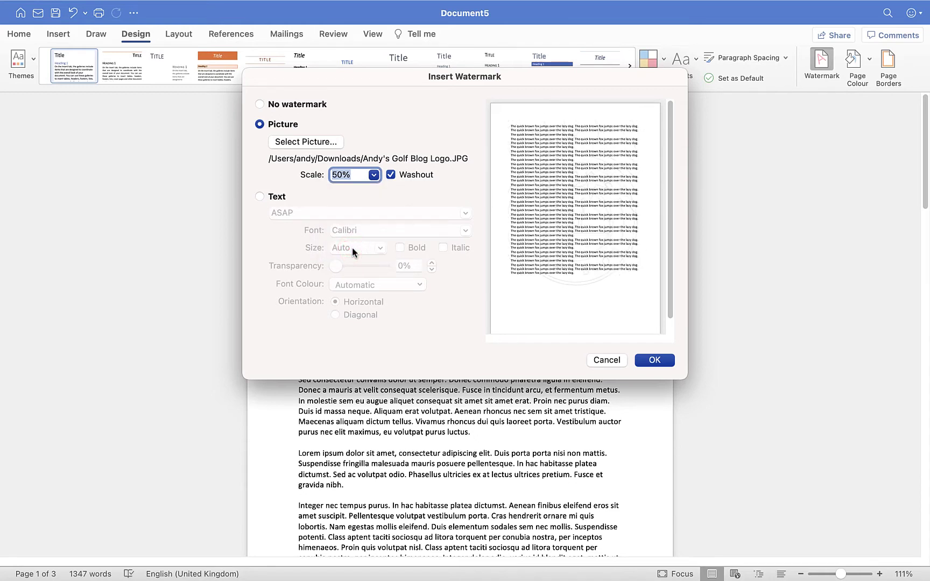
click(391, 174)
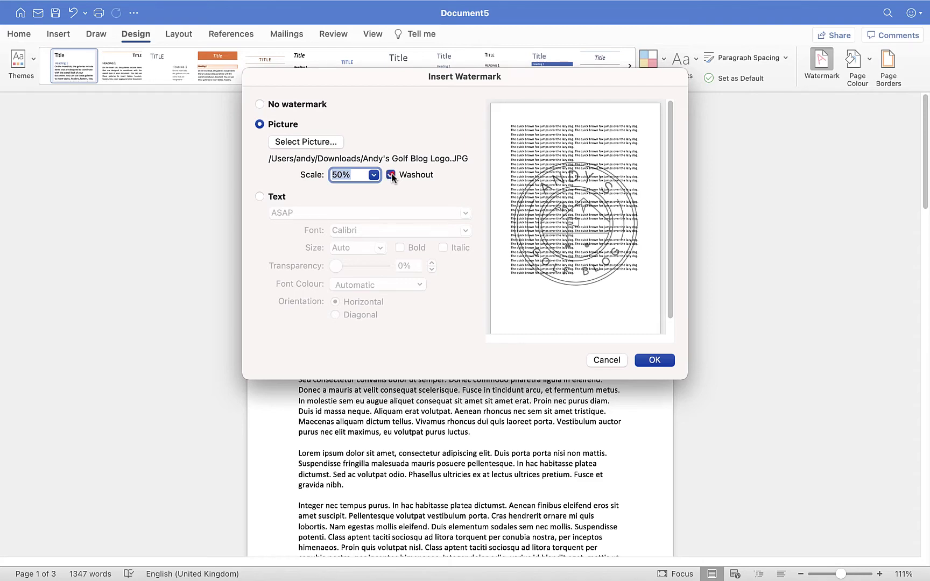
click(392, 174)
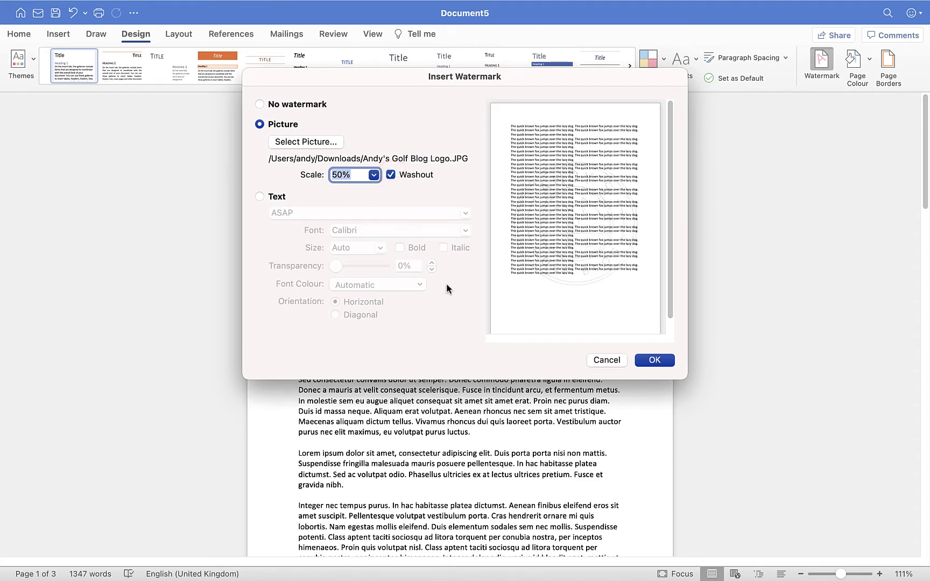
Step: Apply the logo watermark and scroll through the pages to check it
click(655, 360)
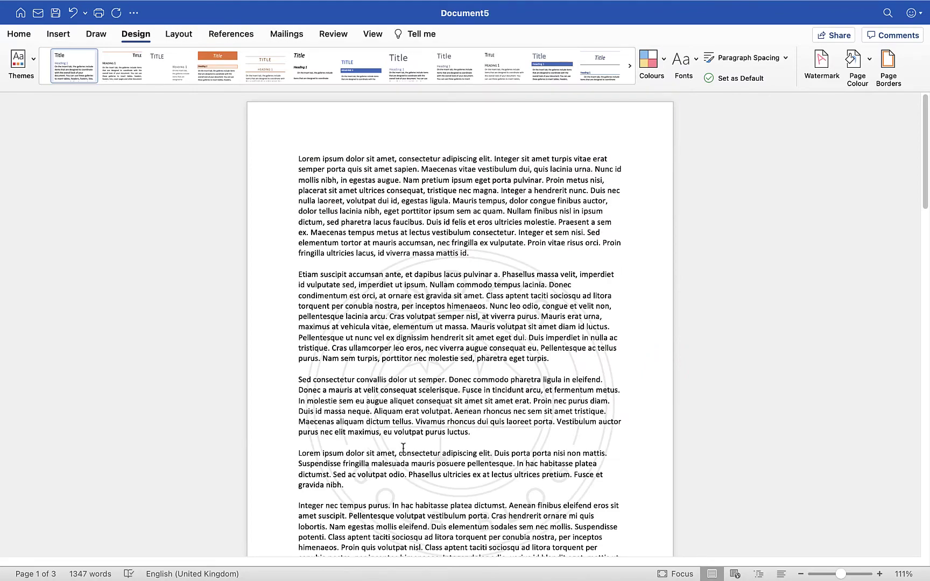
scroll(413, 335, down, 4)
scroll(413, 335, down, 3)
scroll(413, 335, down, 6)
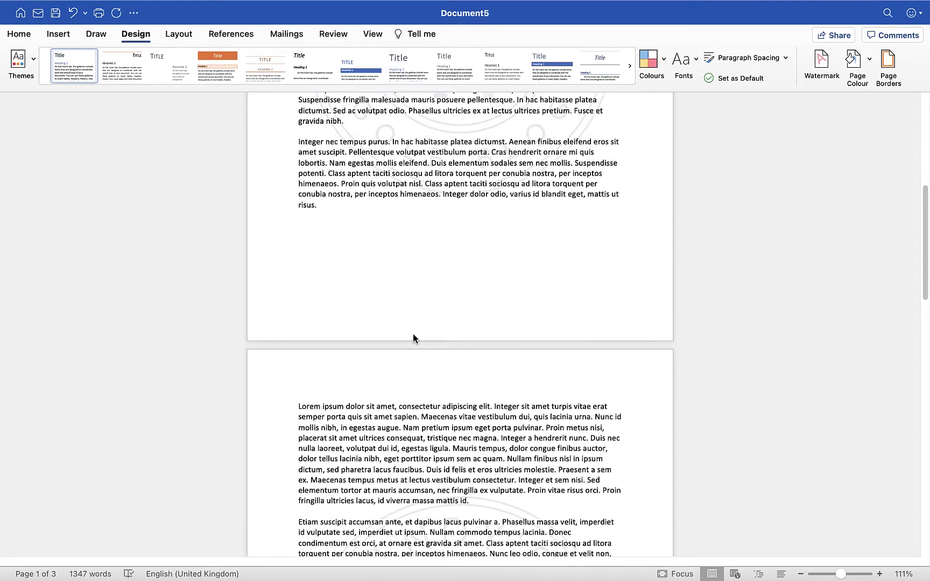
scroll(413, 335, down, 6)
scroll(414, 335, down, 5)
scroll(414, 335, down, 10)
scroll(414, 335, down, 11)
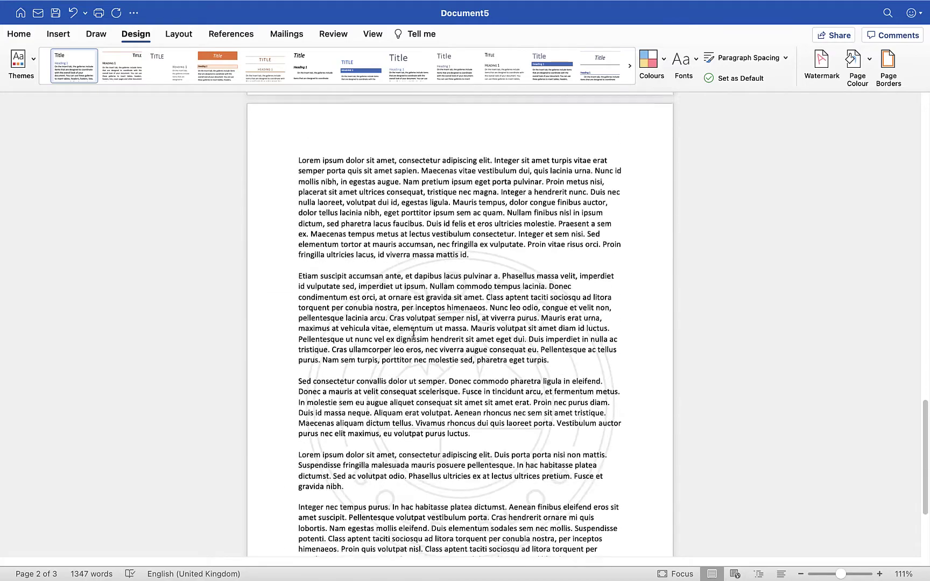
scroll(414, 335, down, 6)
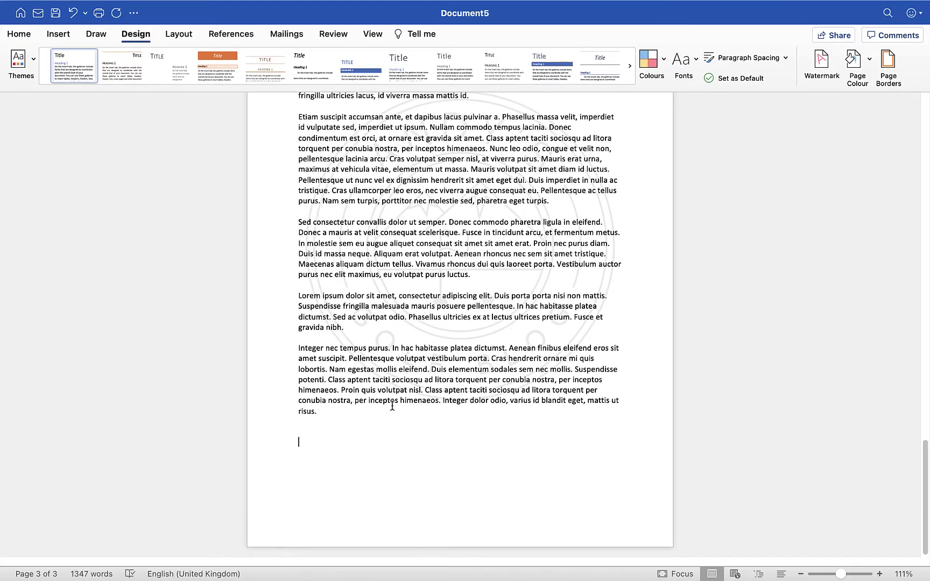
Step: Add a blank page with Cmd+Enter, then undo it to keep three pages
key(super+Return)
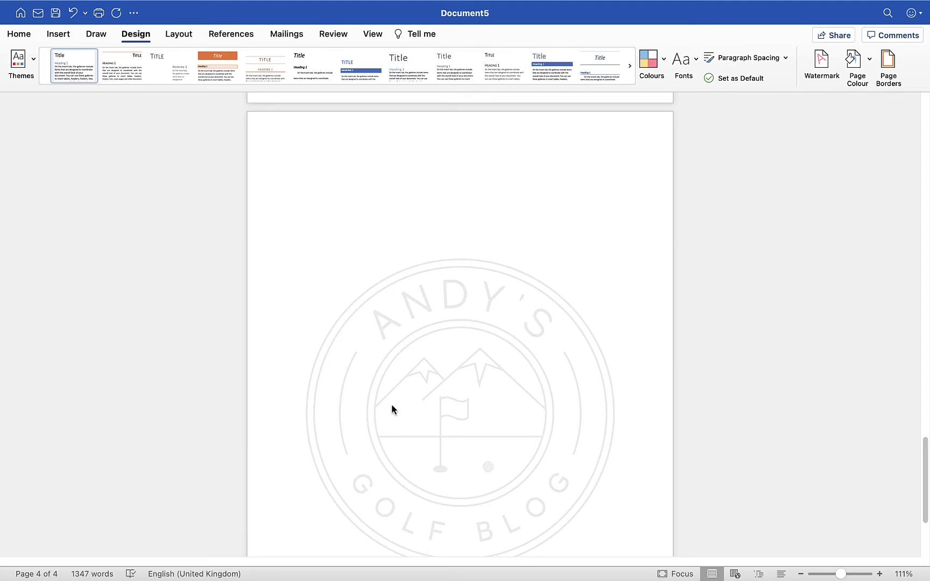
key(super+z)
scroll(391, 404, up, 10)
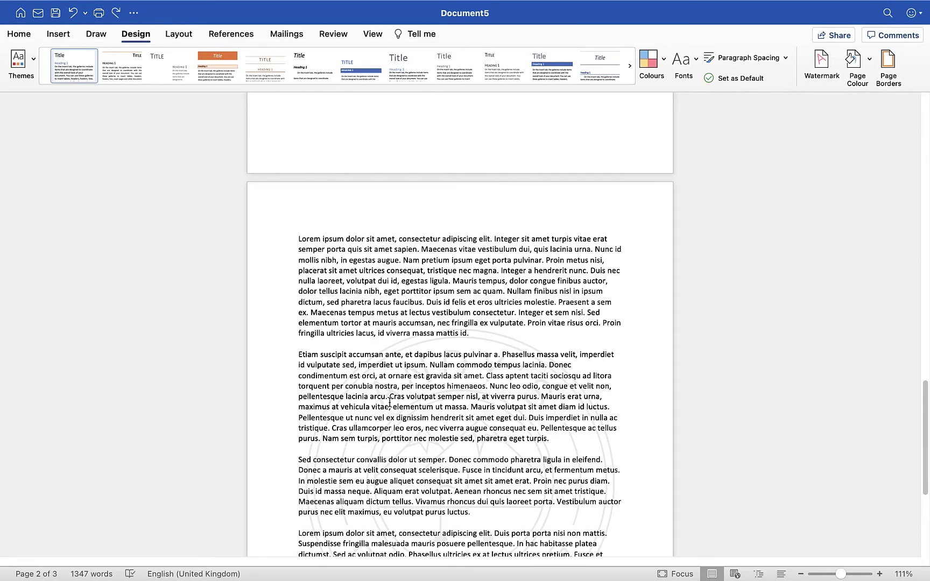
Step: Switch the watermark to text and pick DRAFT from the preset words
click(825, 70)
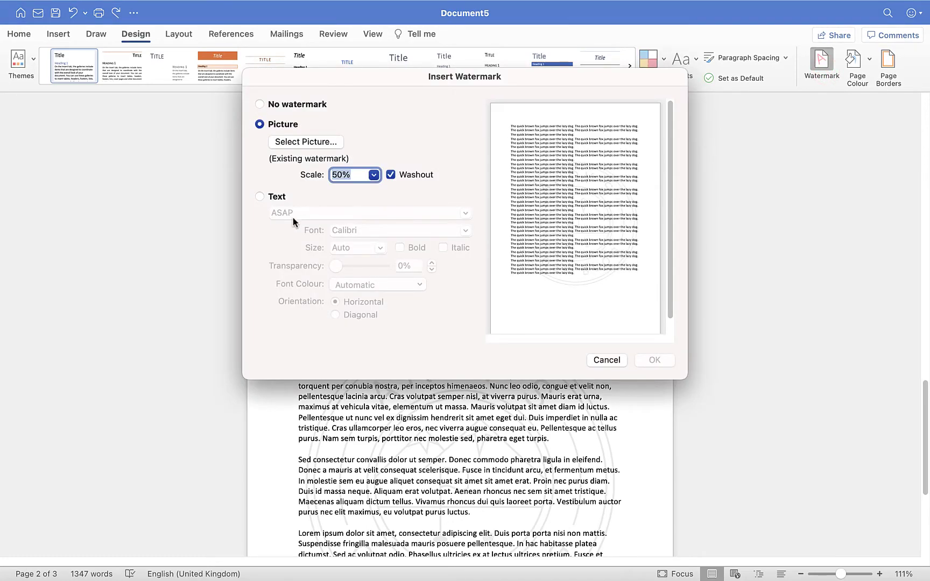
click(259, 196)
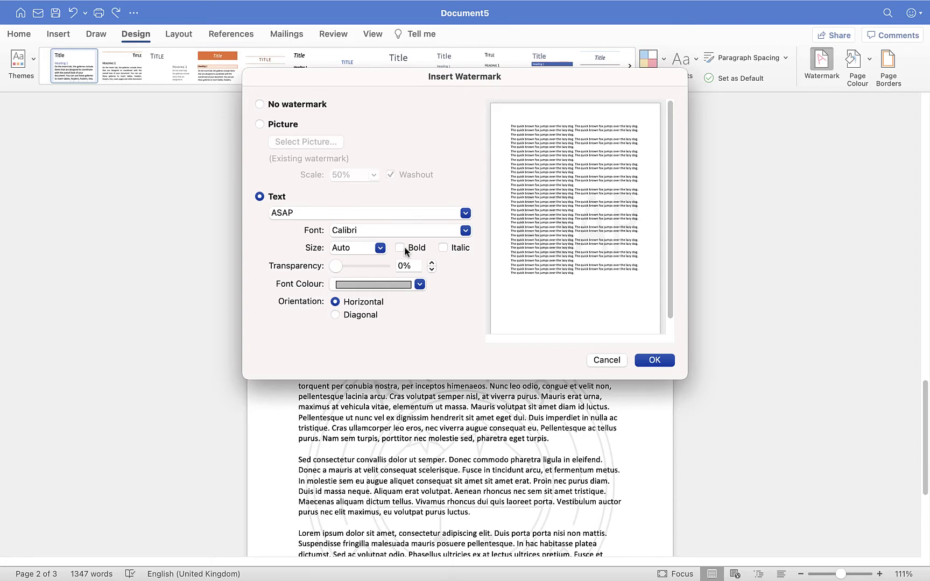
click(466, 213)
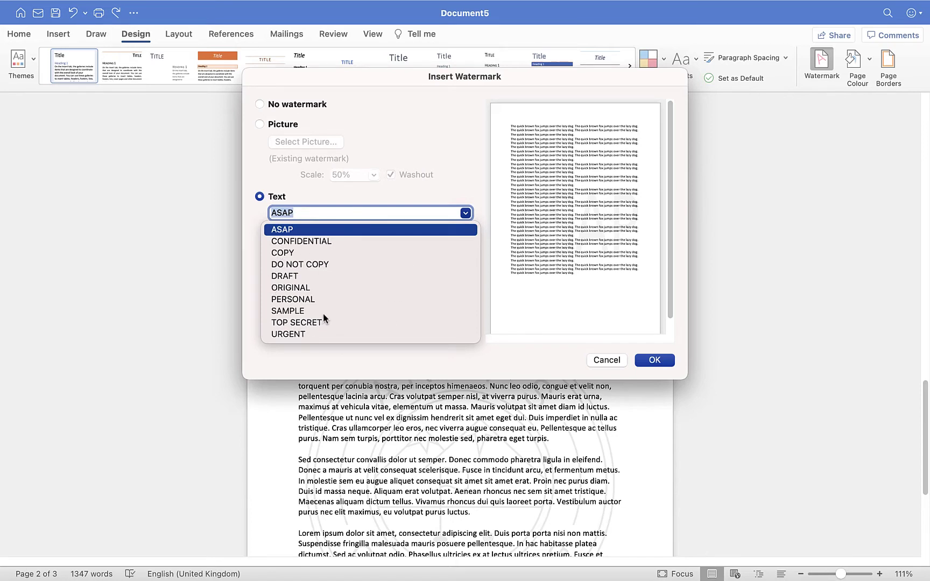
click(297, 241)
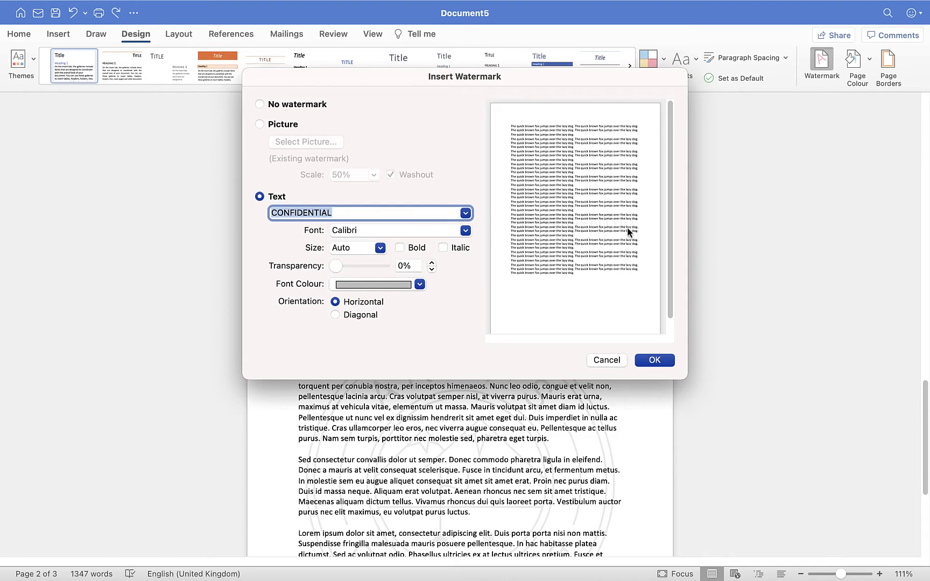
click(466, 214)
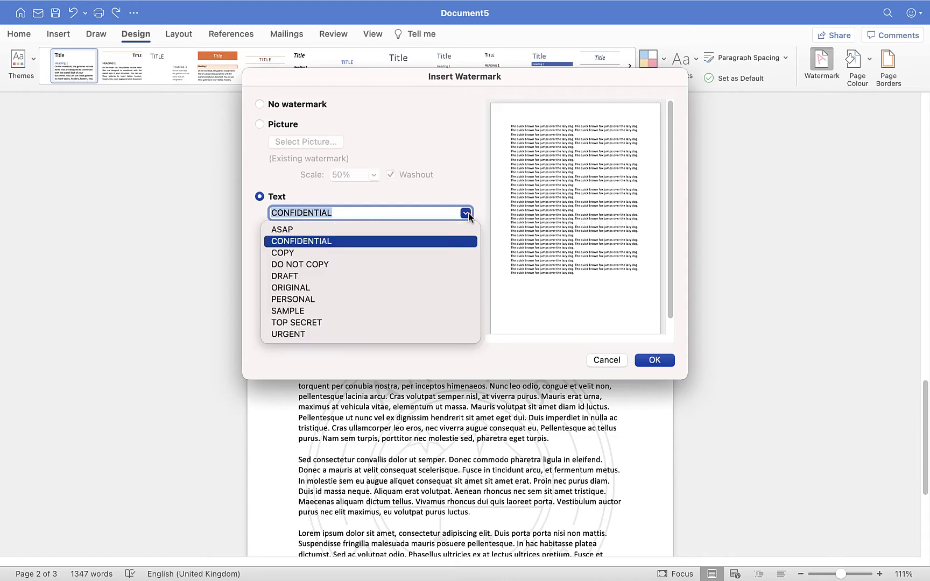
click(415, 253)
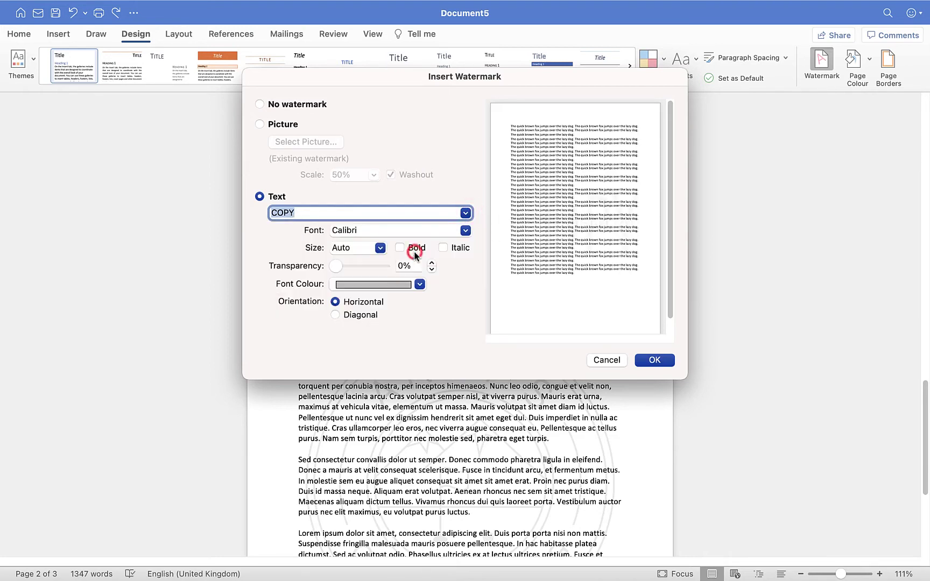
click(466, 213)
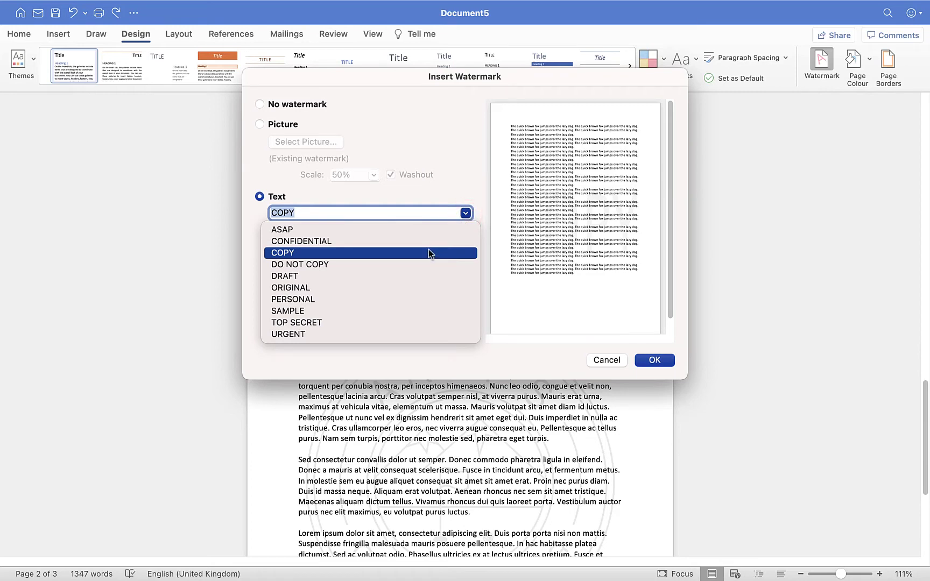
click(281, 276)
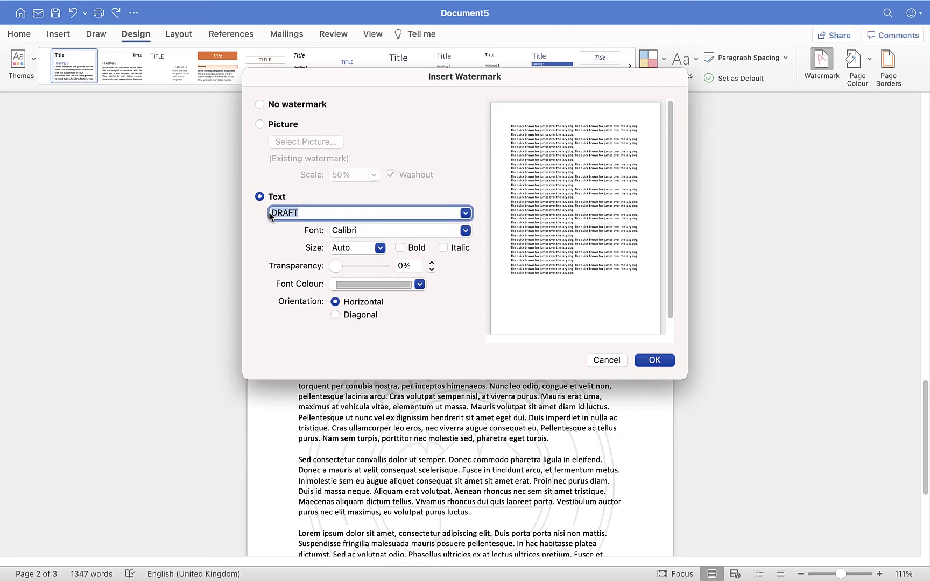
Step: Format the DRAFT watermark as Calibri, size 200, bold
click(465, 231)
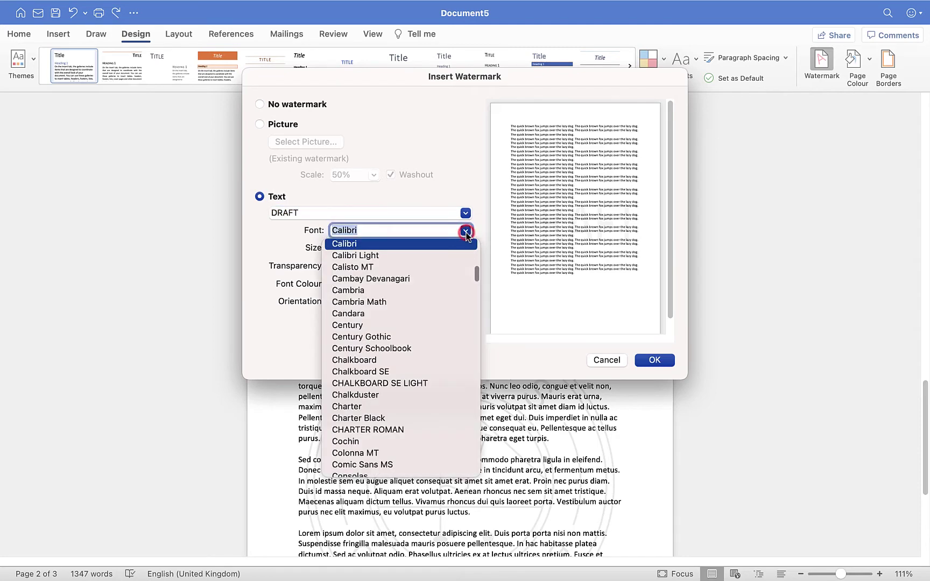
click(466, 233)
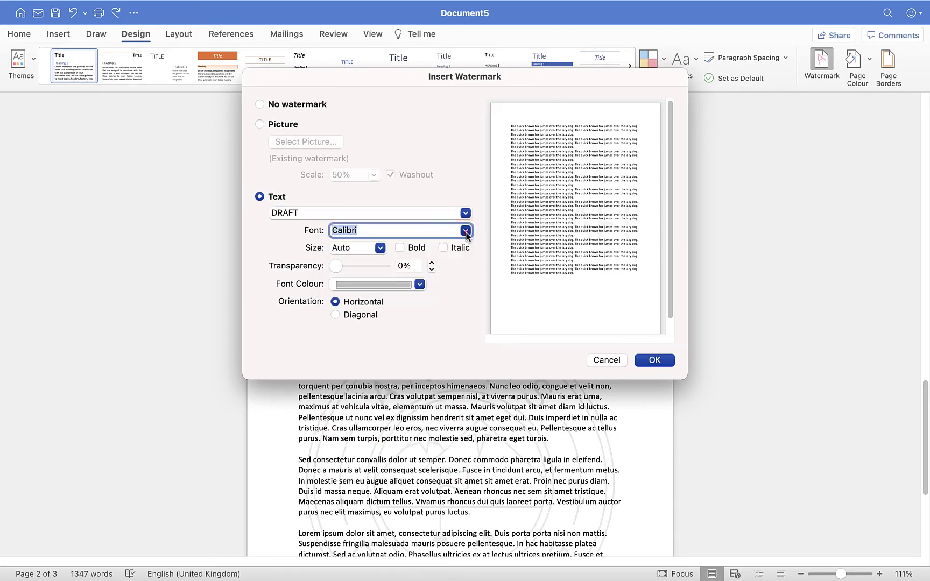
click(381, 248)
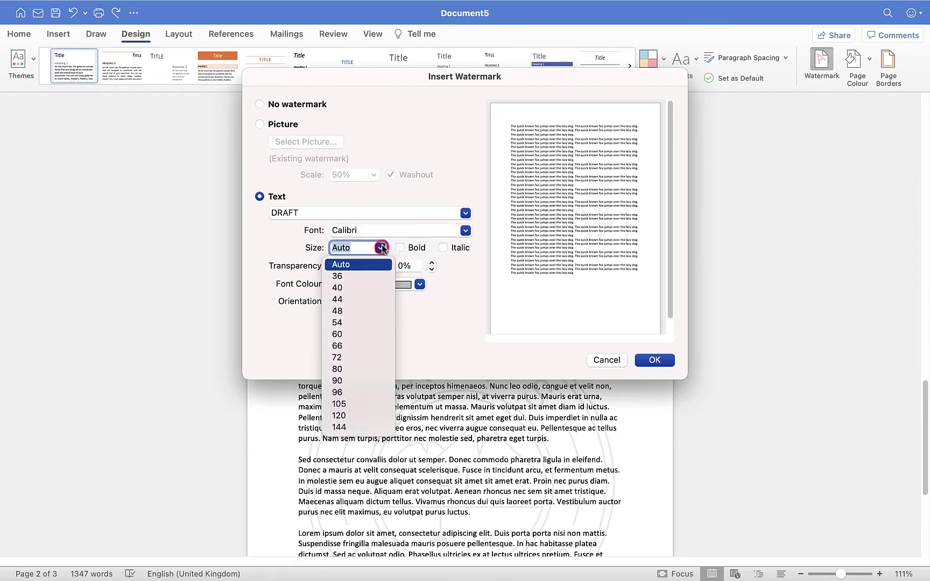
click(341, 415)
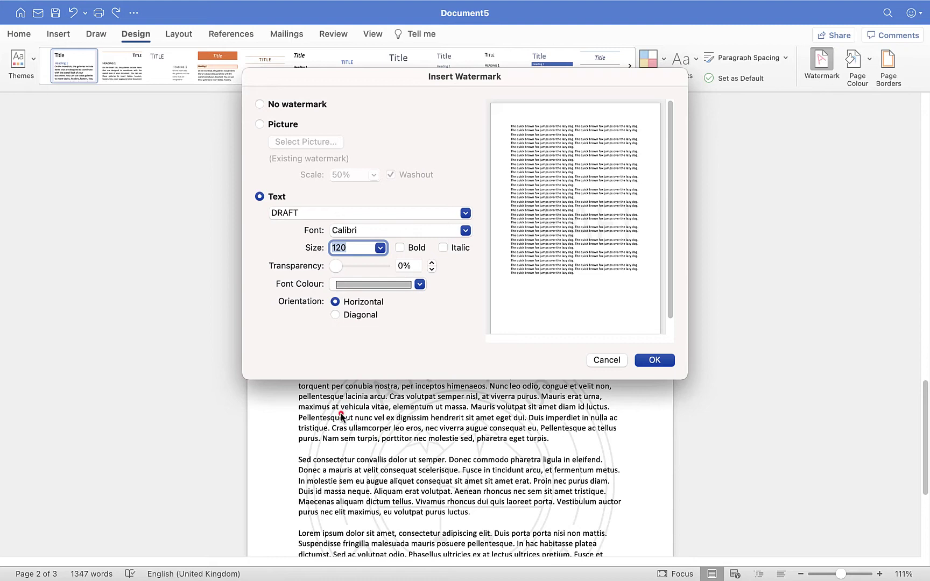
double_click(356, 248)
text(200)
click(464, 303)
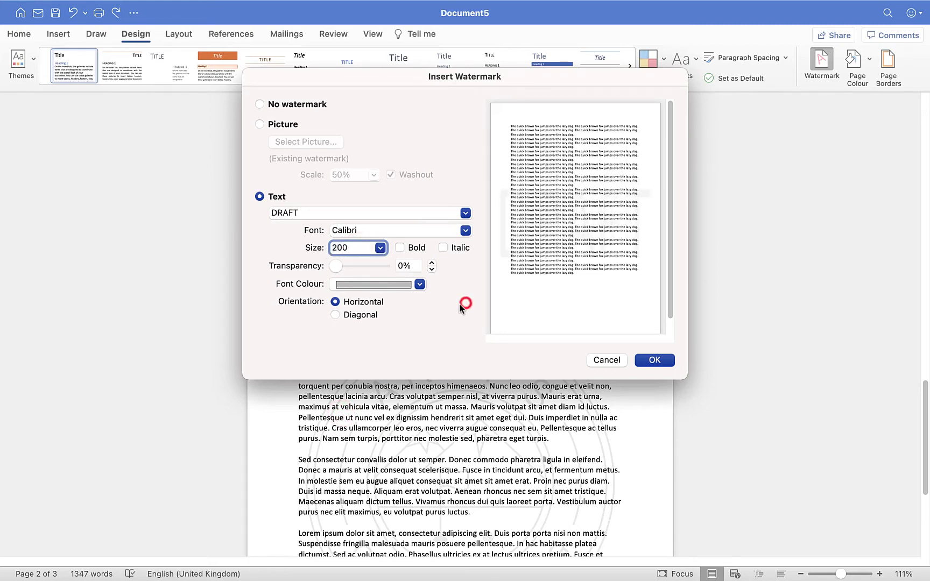
click(400, 247)
Step: Make the DRAFT watermark diagonal, blue, and 65% transparent
click(334, 314)
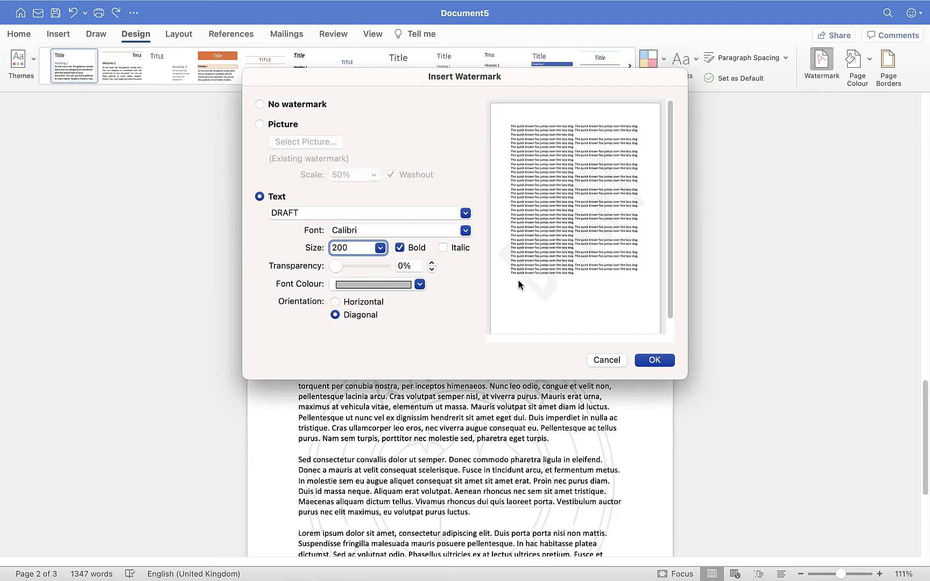
click(419, 285)
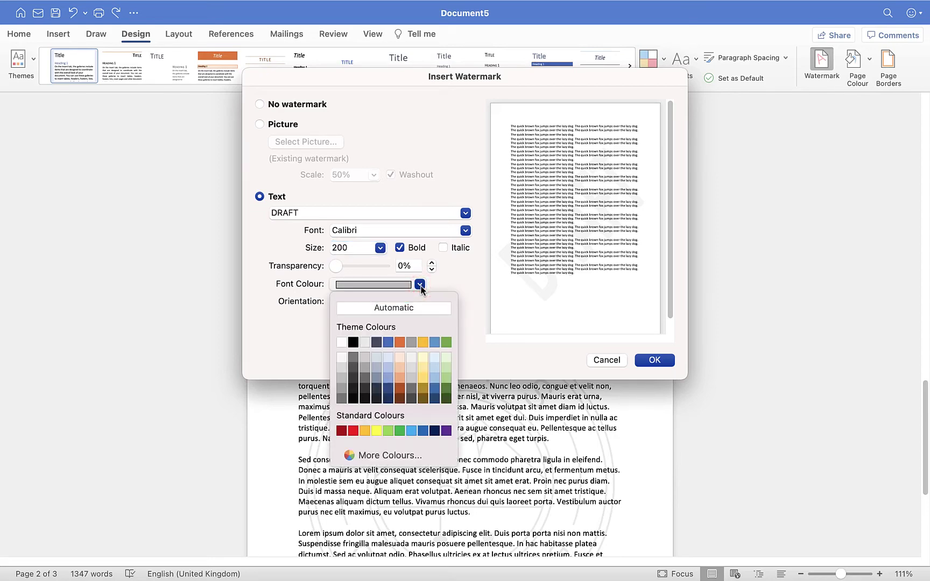
click(390, 343)
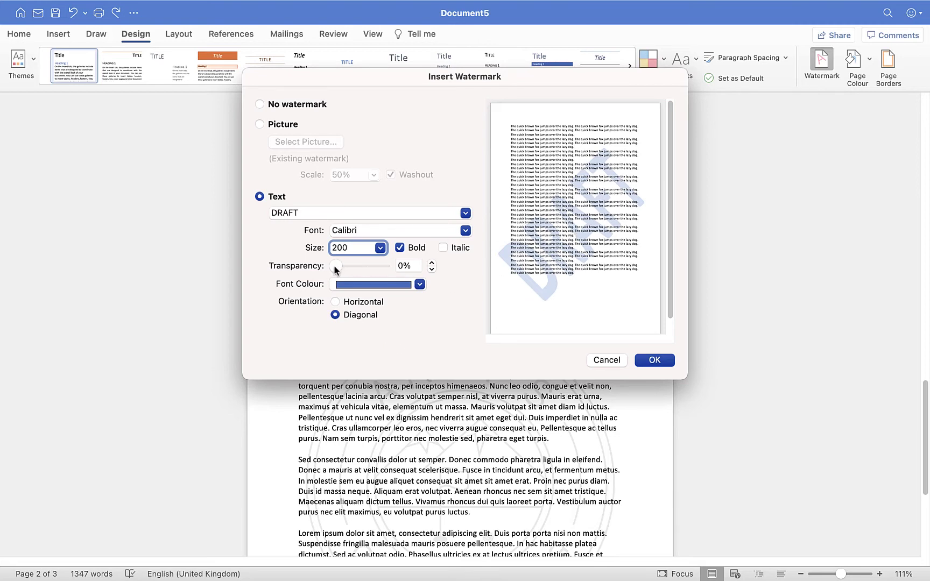
drag(334, 266, 366, 269)
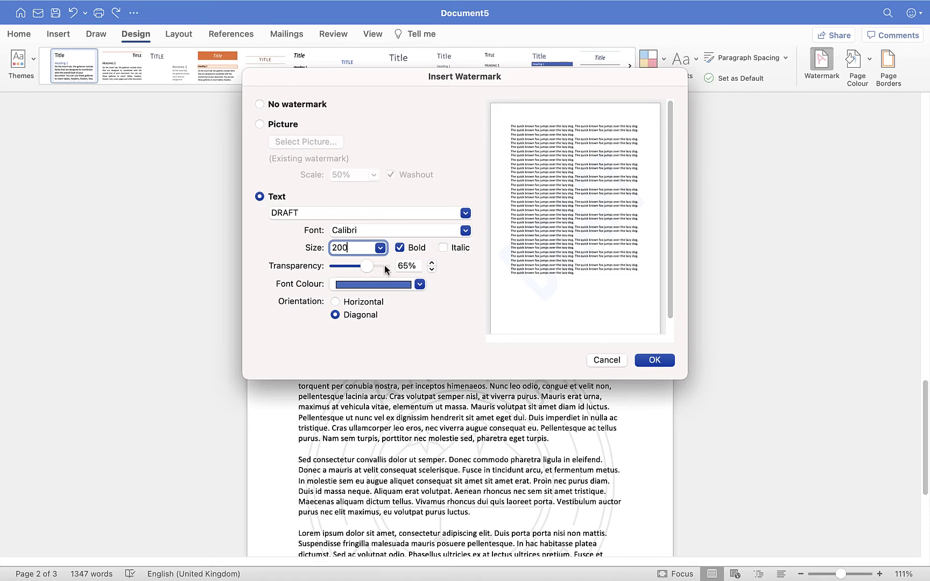
Step: Apply the DRAFT watermark and scroll through the pages to check it
click(654, 359)
scroll(588, 338, down, 5)
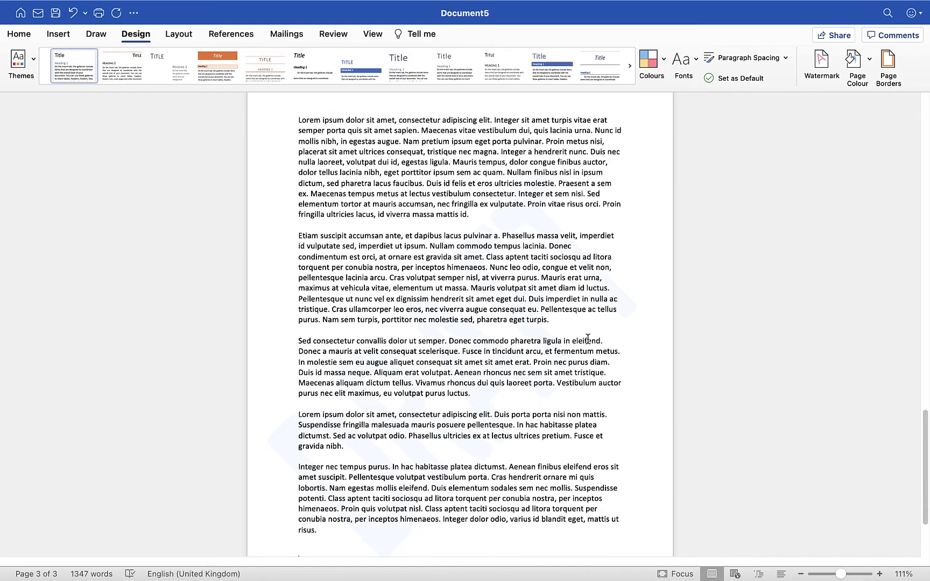
scroll(588, 338, down, 3)
scroll(588, 338, up, 10)
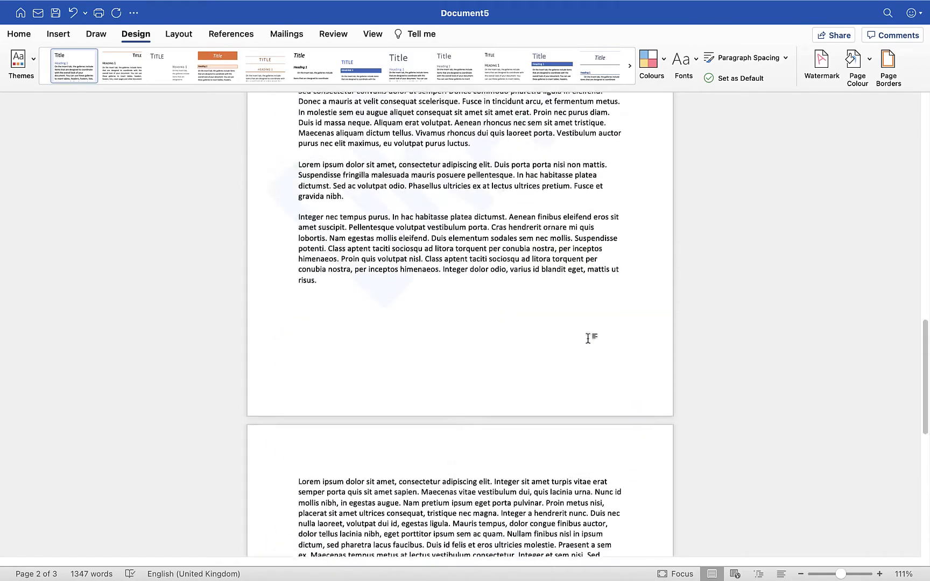
scroll(588, 338, down, 3)
scroll(588, 339, up, 12)
scroll(587, 338, down, 5)
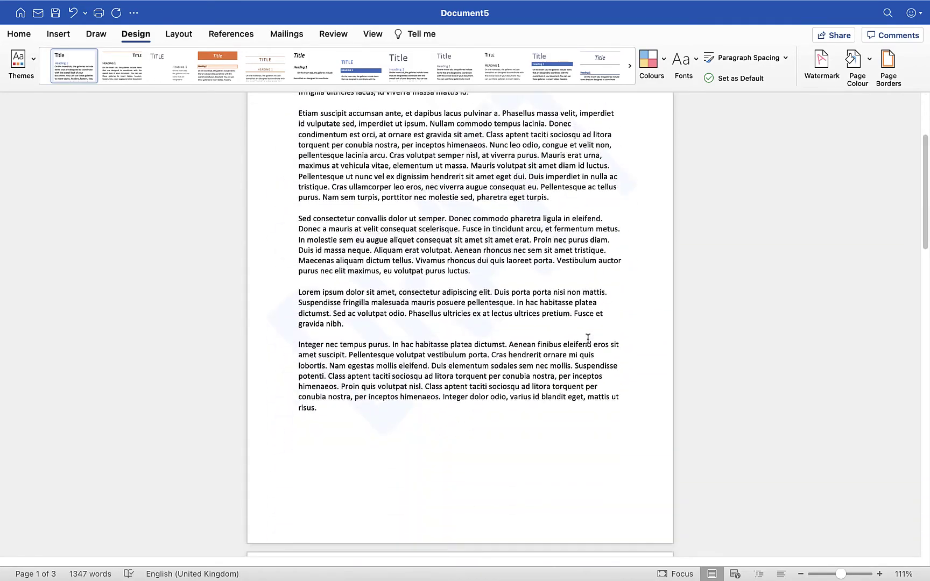
scroll(588, 338, up, 2)
scroll(588, 338, up, 3)
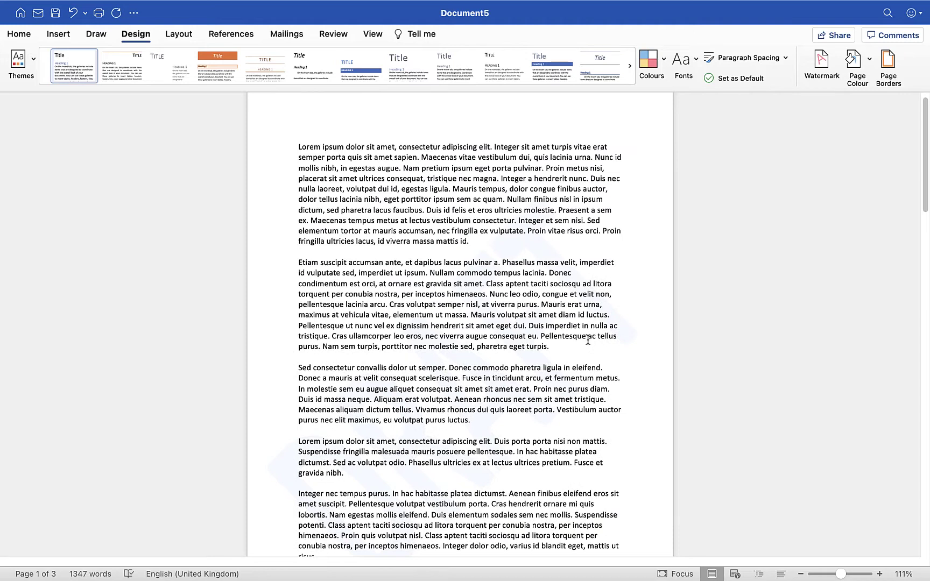
mouse_move(82, 8)
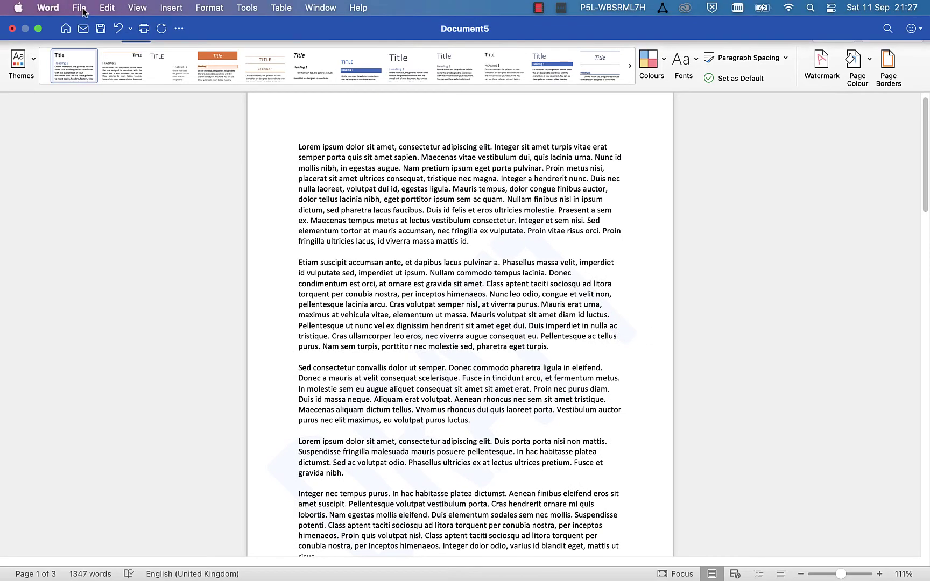
click(81, 9)
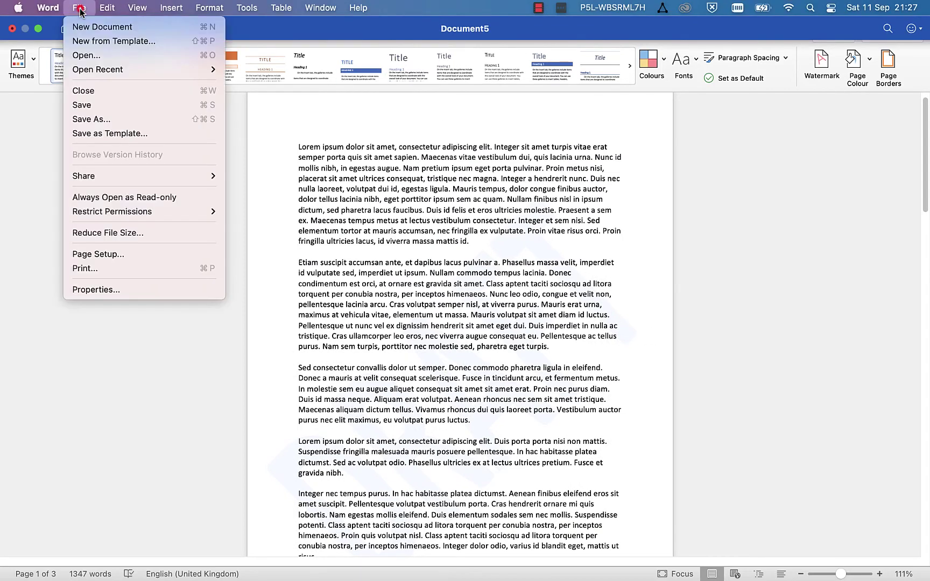
click(97, 266)
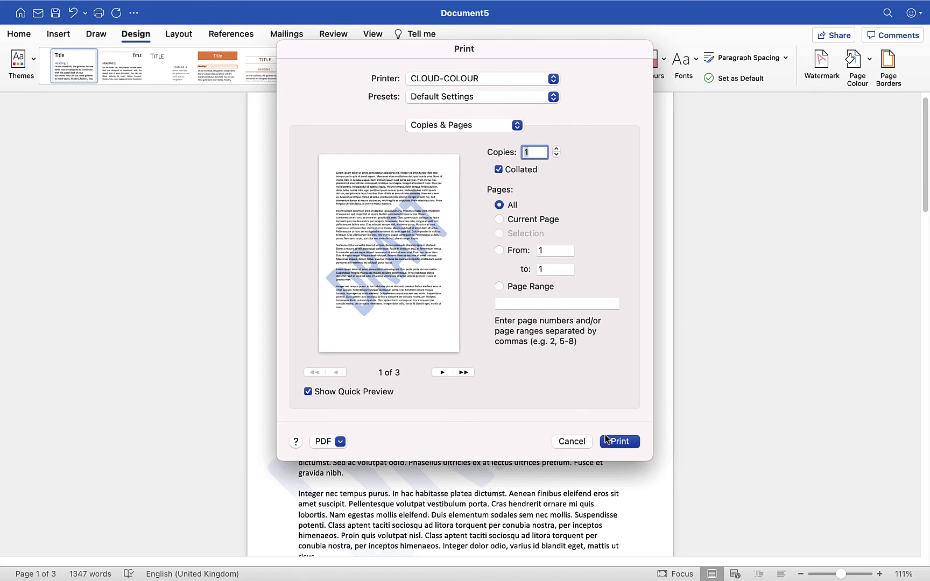
click(572, 441)
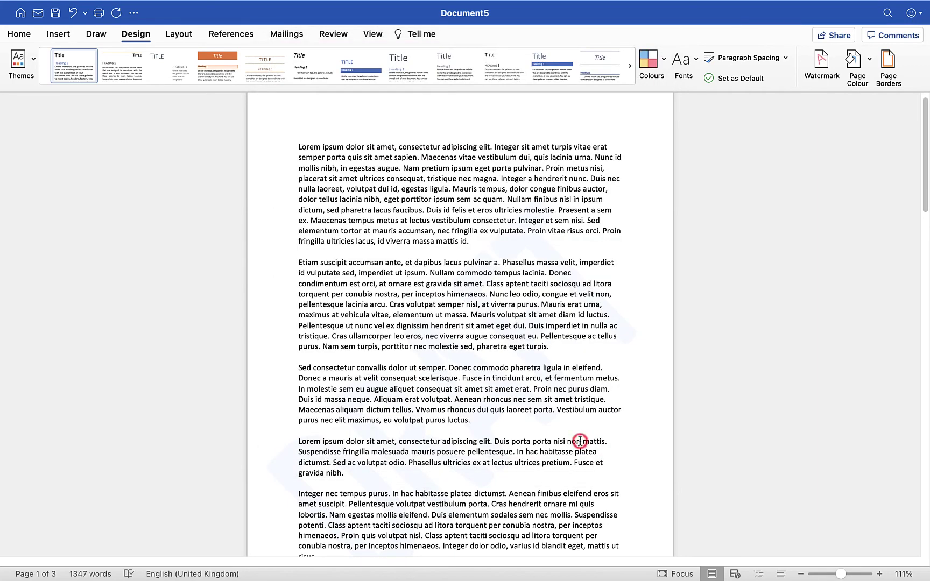
Step: Set the watermark to No watermark and check the pages are plain text
scroll(507, 347, down, 1)
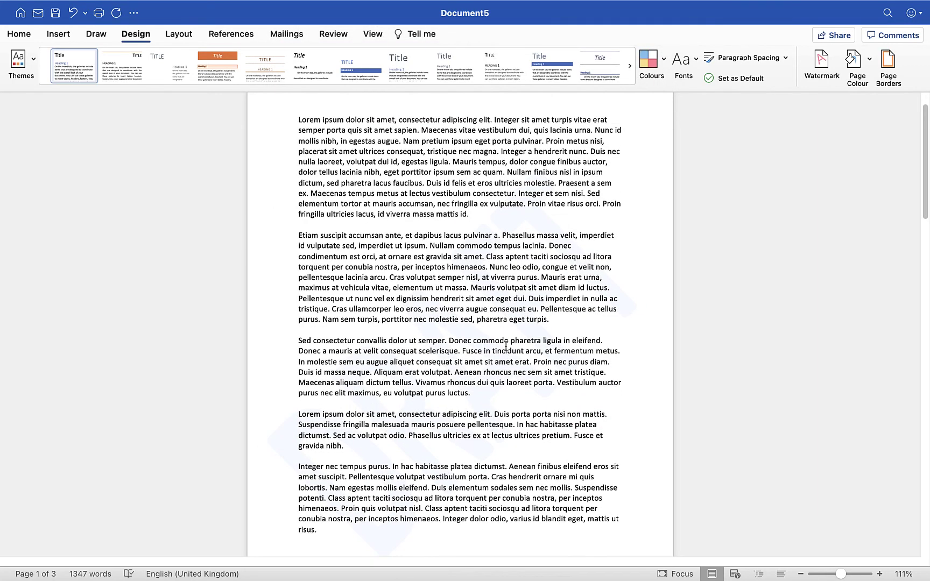
click(814, 60)
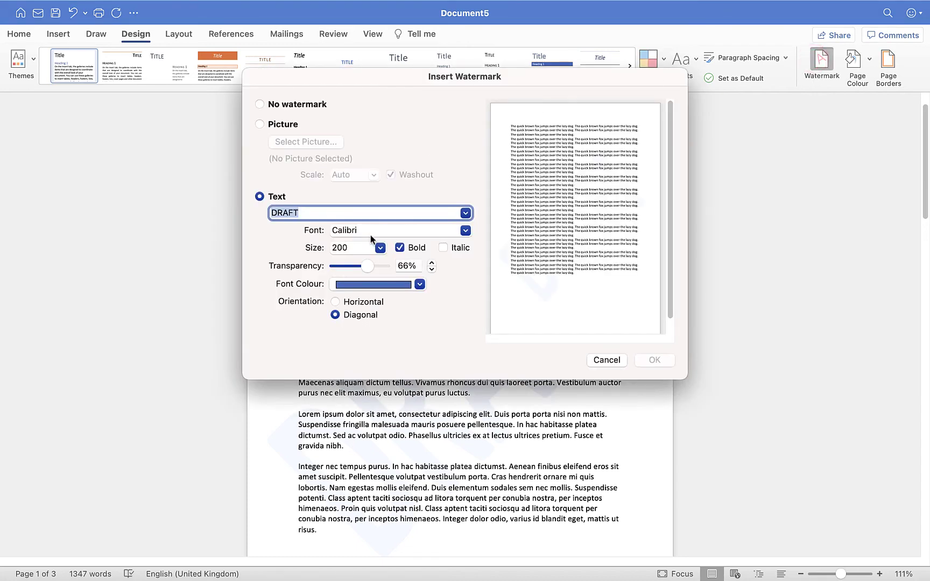
click(259, 105)
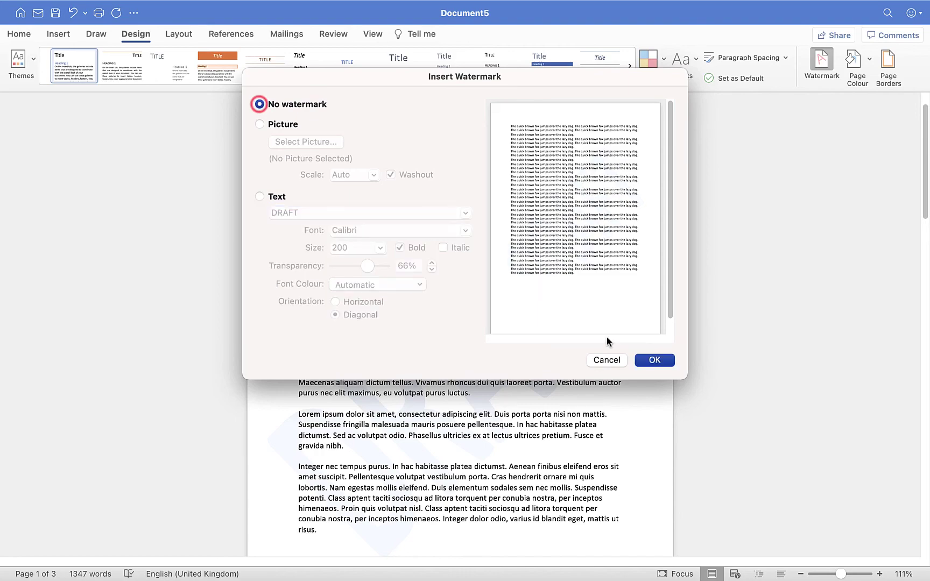
click(659, 361)
scroll(659, 361, down, 5)
scroll(659, 361, up, 3)
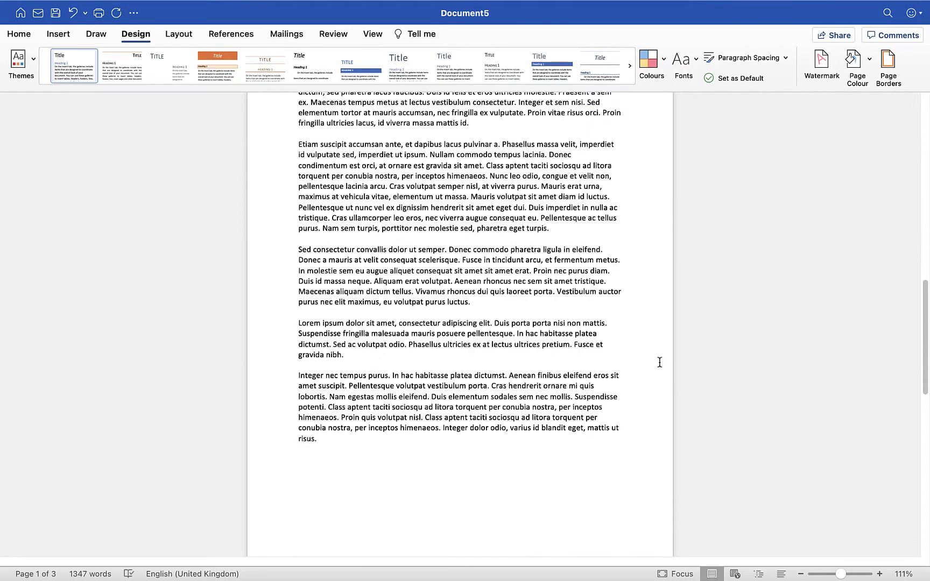
scroll(659, 361, down, 3)
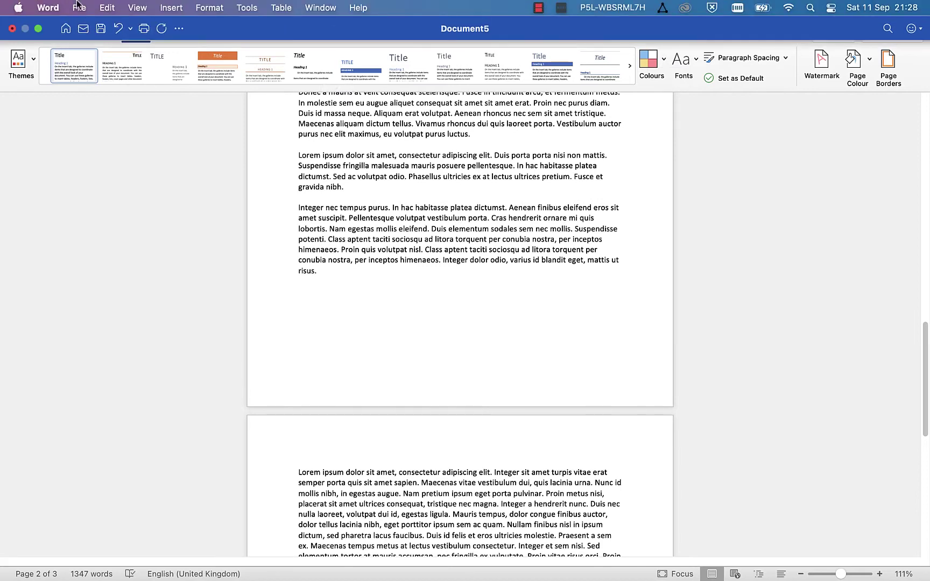
Step: Show page 3 of 3 in the File > Print preview
click(78, 6)
click(108, 264)
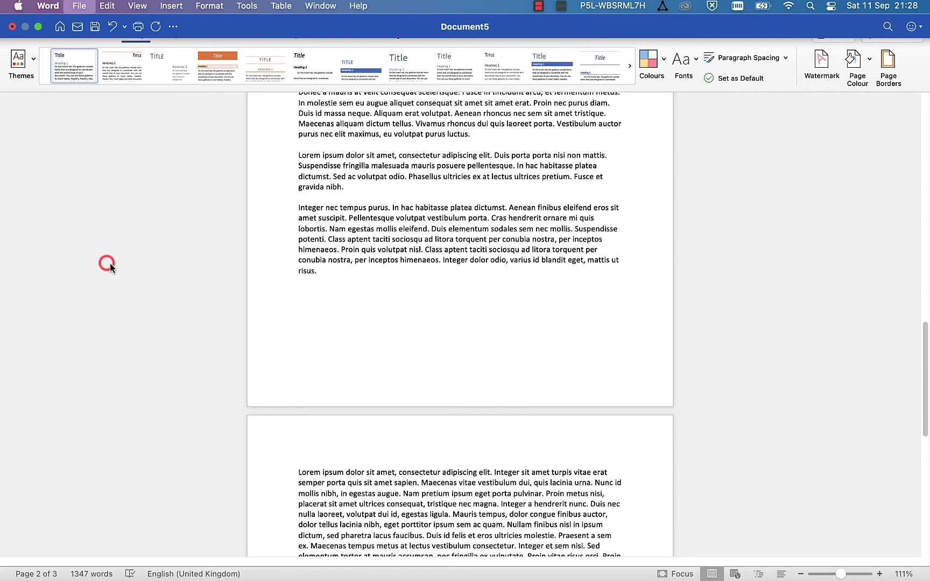
click(442, 373)
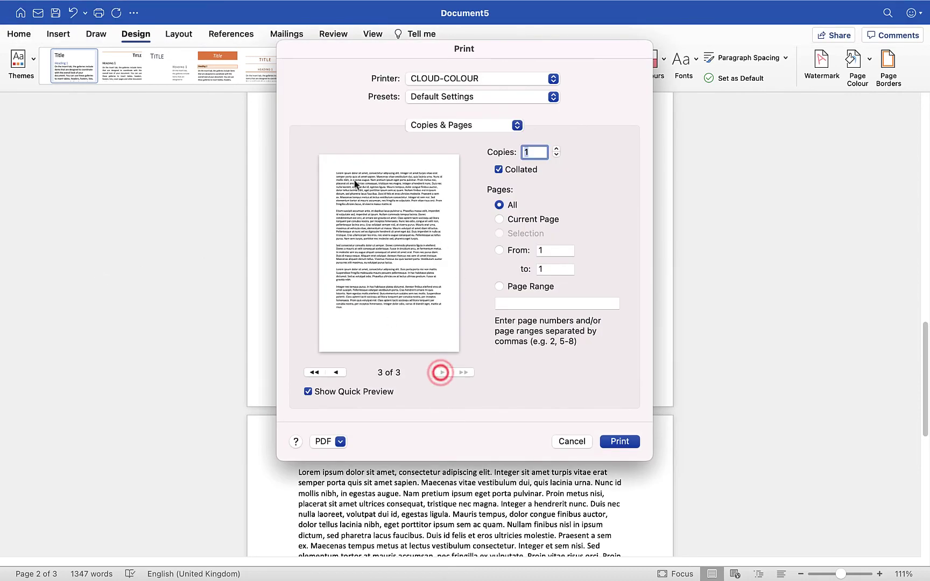